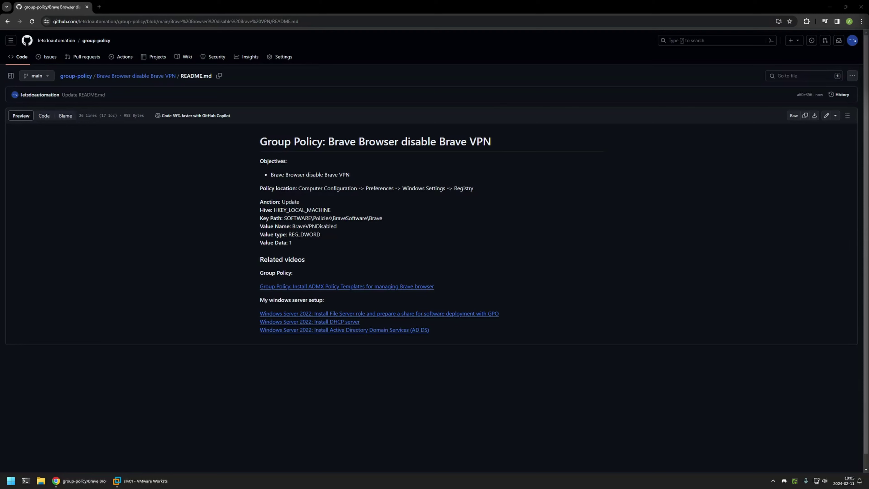
Step: Review the README's related videos, Windows Server setup links and Group Policy video link
left_click_drag(453, 328, 256, 259)
left_click(376, 252)
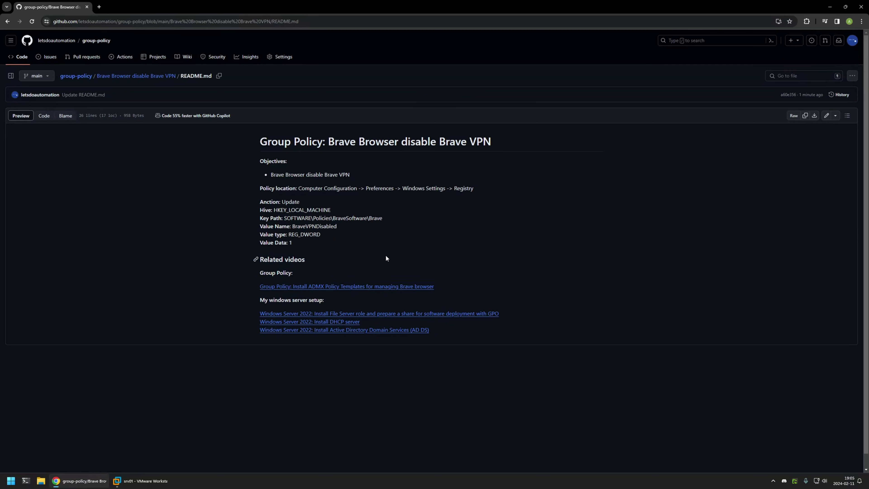
left_click_drag(446, 330, 247, 301)
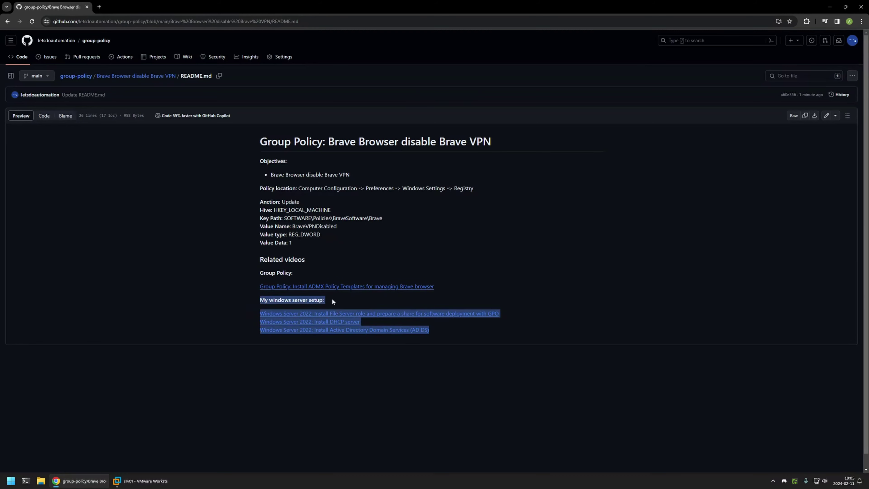
left_click_drag(438, 291, 262, 270)
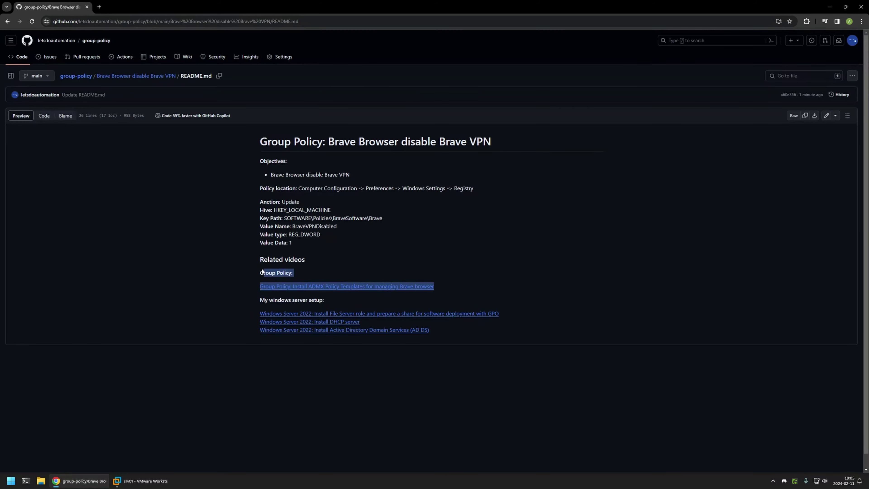
left_click(380, 274)
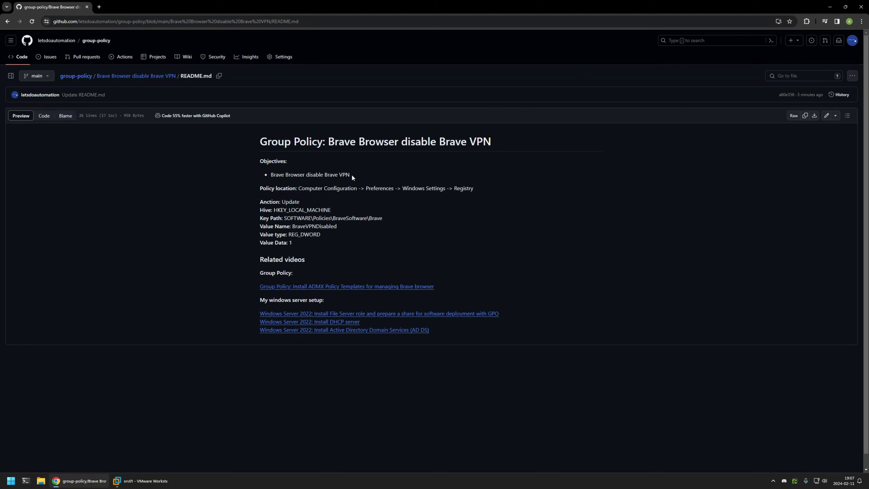
Step: Review the README's policy location and registry value details, then bring up the srv01 server
left_click_drag(337, 242, 274, 201)
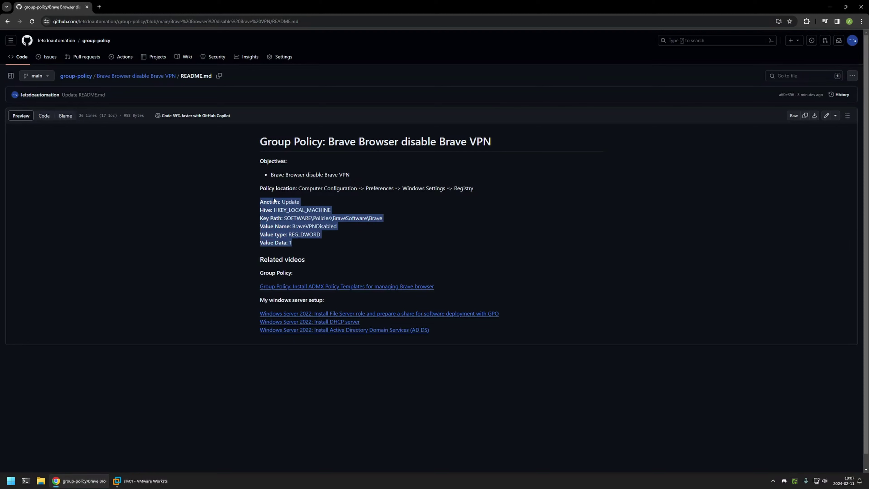
left_click(298, 241)
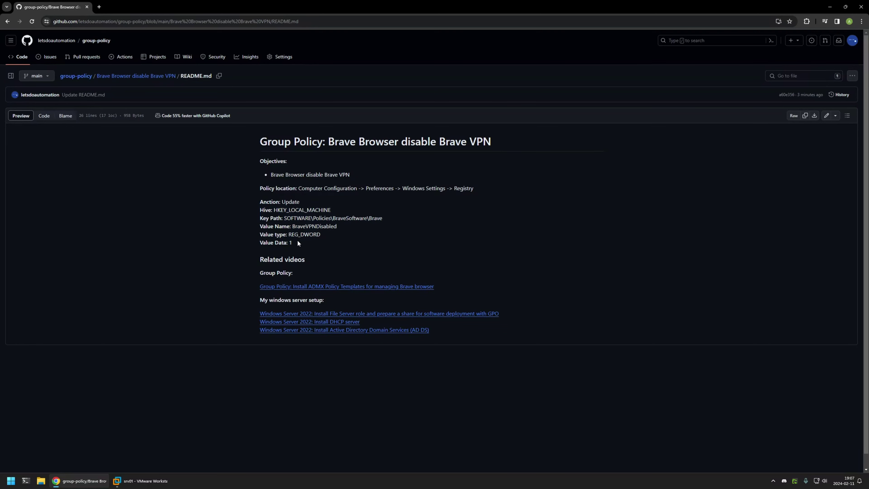
left_click_drag(486, 190, 312, 183)
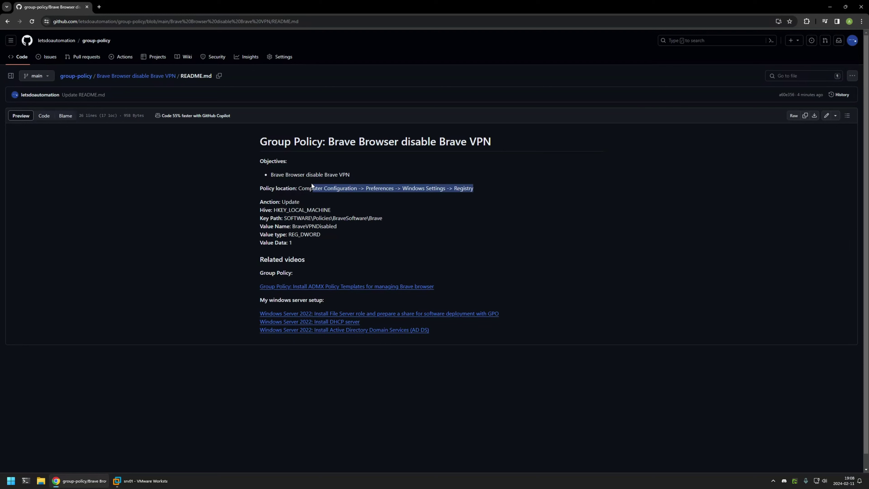
left_click_drag(312, 243, 242, 199)
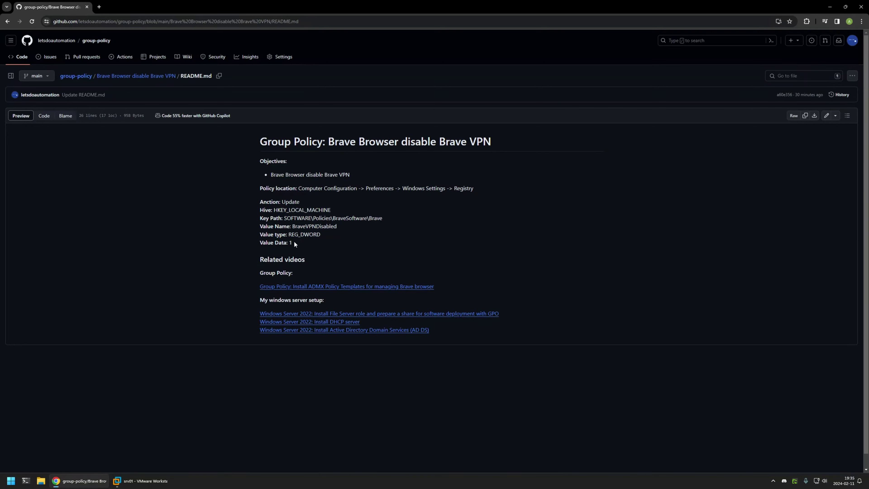
left_click(140, 481)
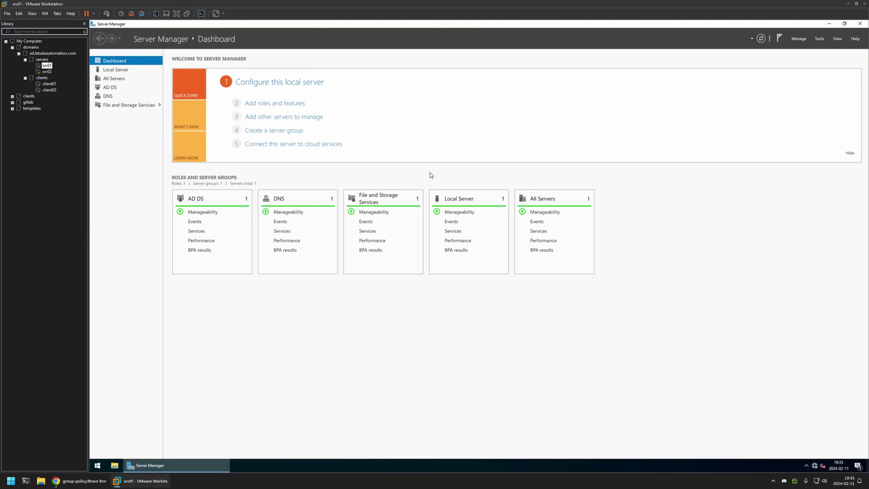
Step: Launch Group Policy Management and create a 'brave settings' GPO under Group Policy Objects
left_click(819, 39)
left_click(804, 137)
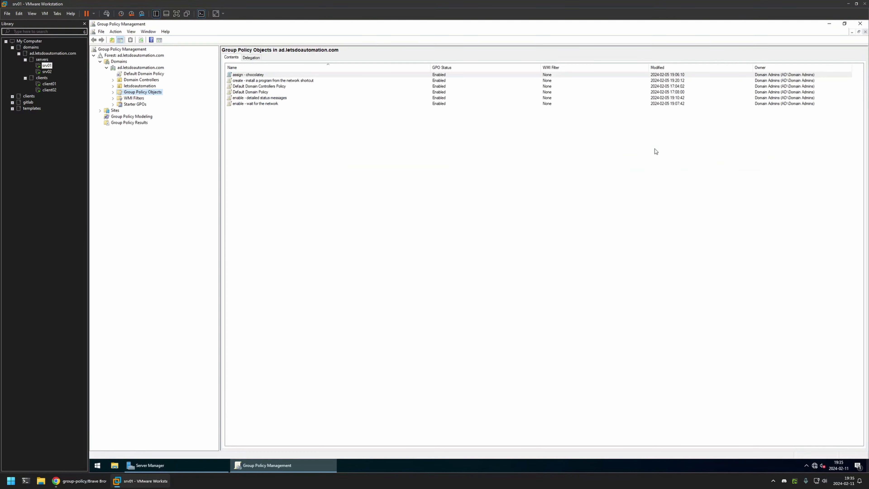
right_click(145, 94)
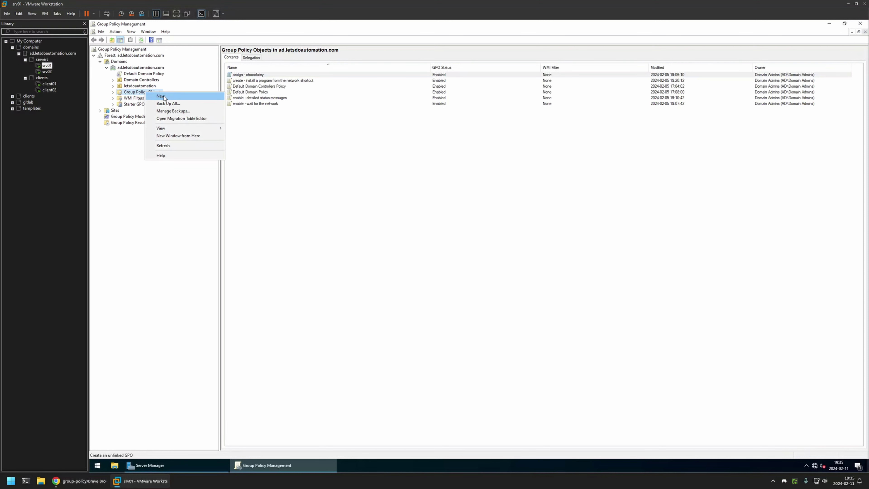
left_click(161, 96)
type("brave settings")
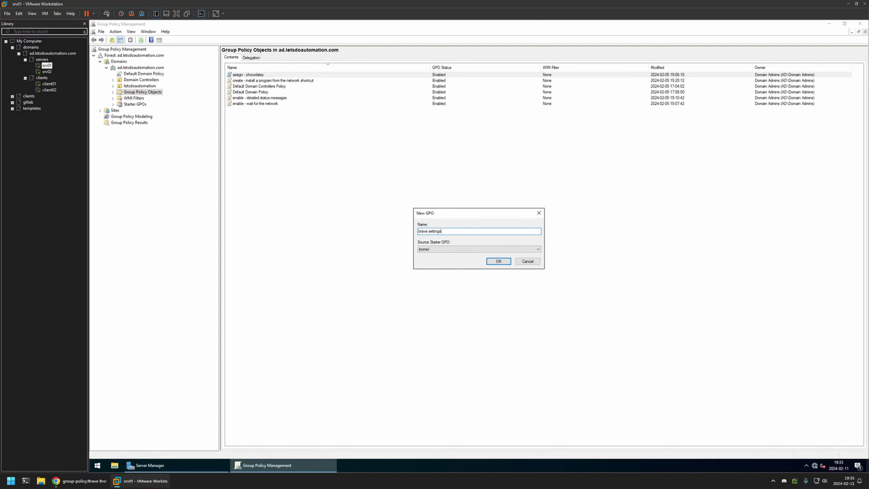
left_click(499, 261)
left_click(113, 92)
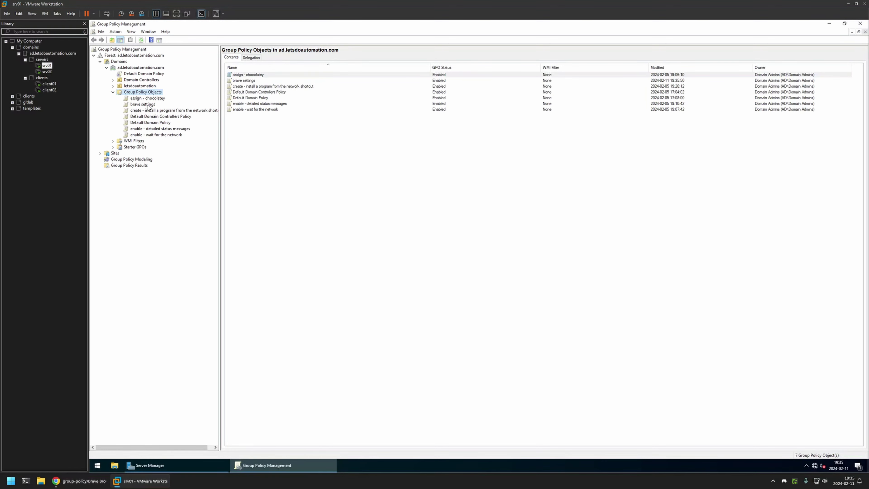
Step: Edit 'brave settings' and show Computer Configuration > Preferences > Windows Settings > Registry in a maximized editor
left_click(143, 105)
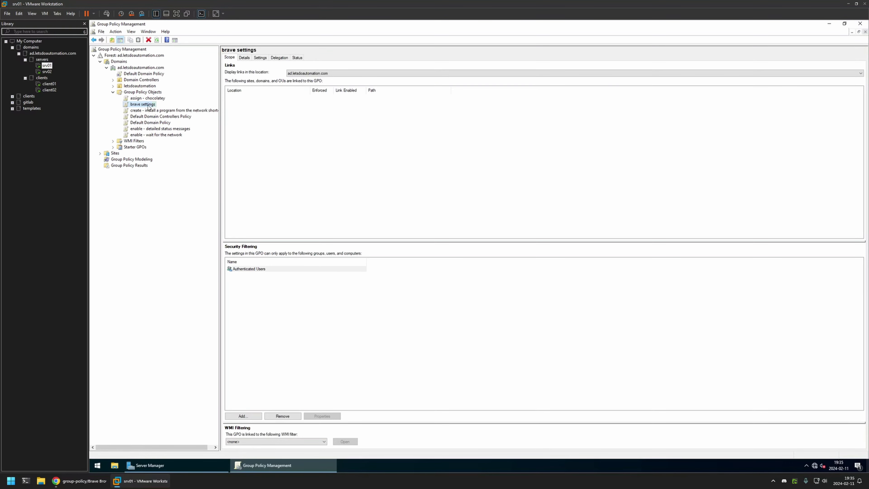
right_click(148, 107)
left_click(174, 110)
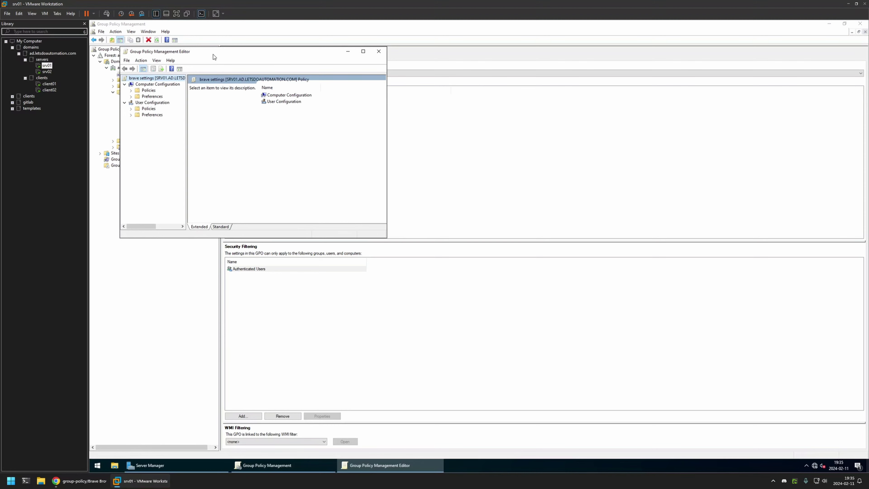
left_click_drag(213, 54, 378, 97)
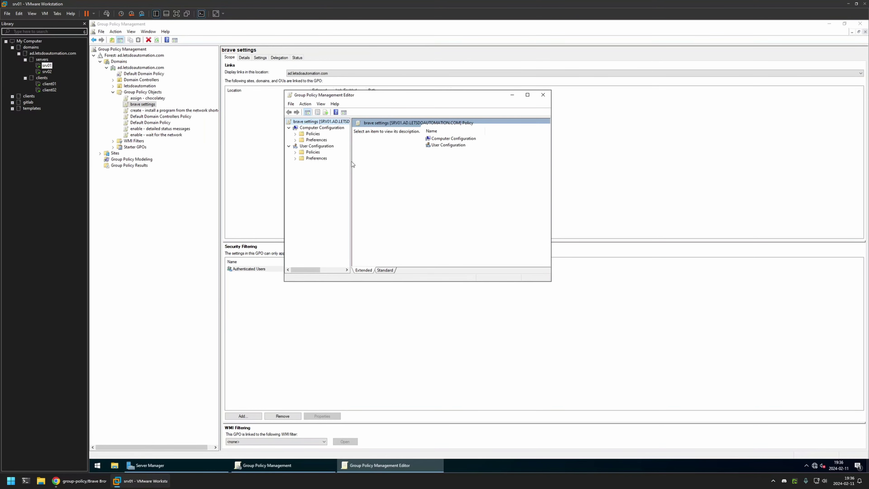
left_click_drag(352, 163, 430, 161)
left_click(328, 128)
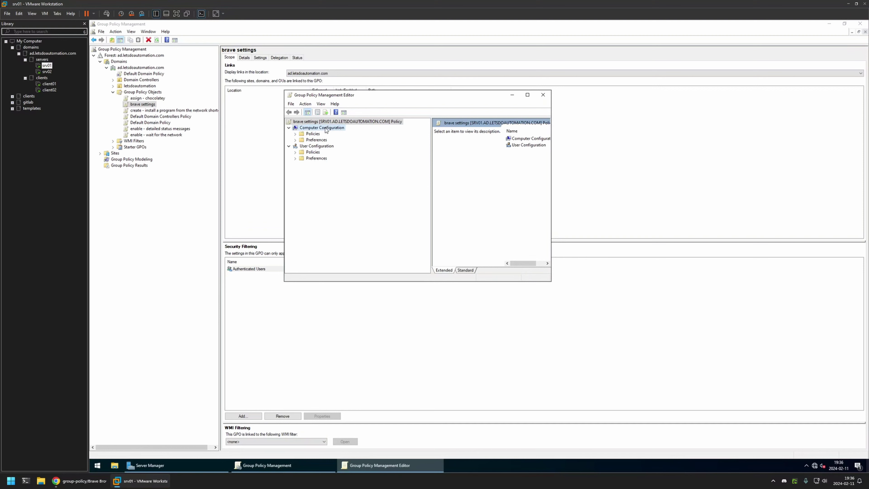
left_click(295, 140)
left_click(301, 146)
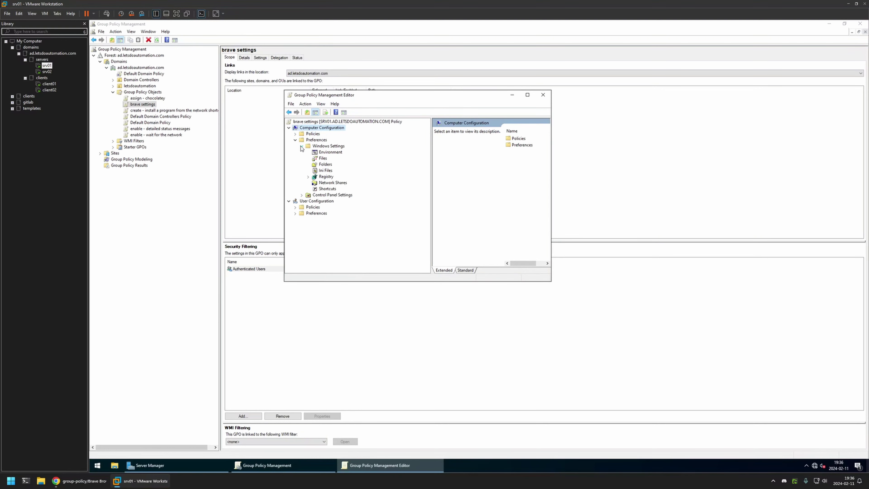
left_click(325, 177)
left_click(527, 94)
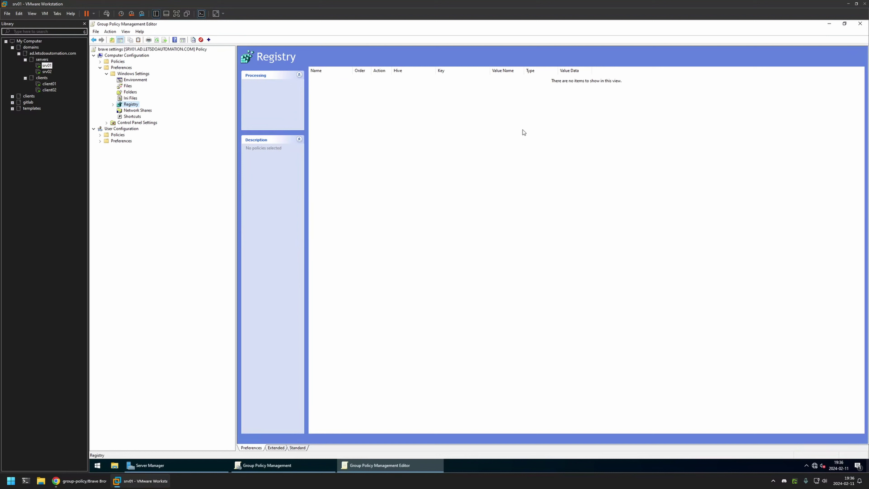
Step: Start a new registry item and paste the README's key path HKEY_LOCAL_MACHINE\SOFTWARE\Policies\BraveSoftware\Brave
right_click(369, 134)
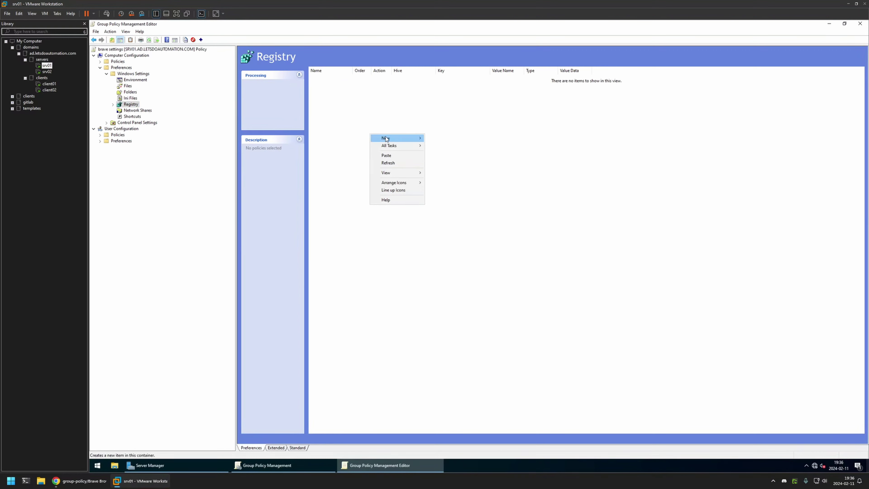
mouse_move(385, 138)
left_click(442, 137)
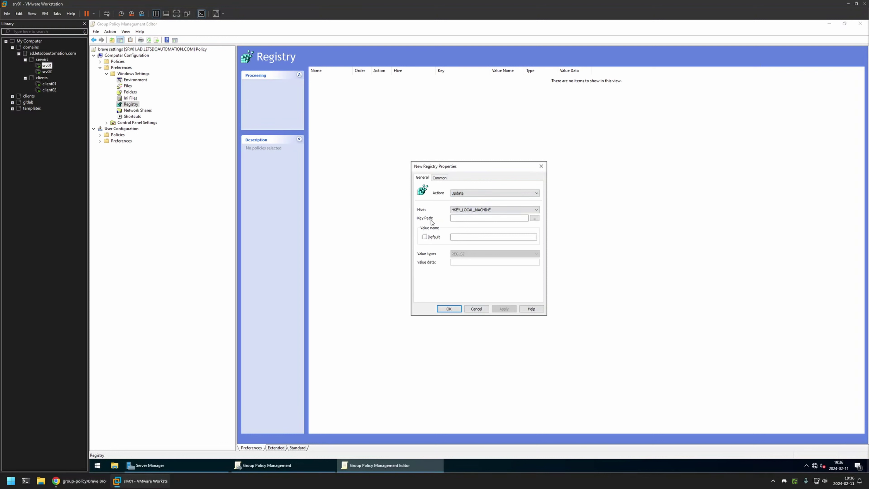
left_click(79, 481)
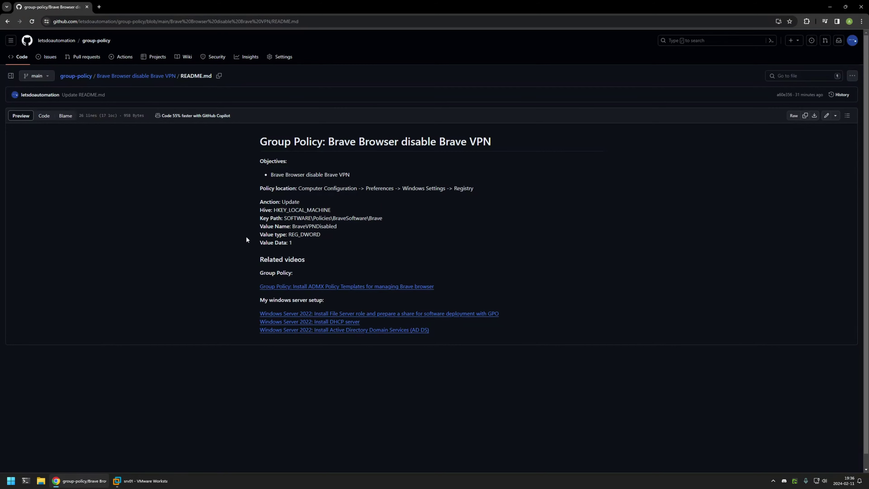
left_click_drag(382, 218, 285, 221)
right_click(295, 218)
left_click(305, 223)
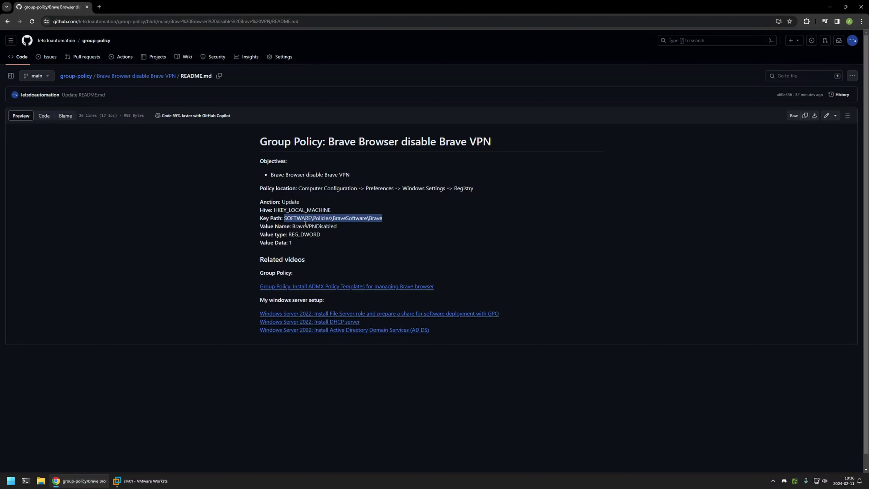
left_click(142, 480)
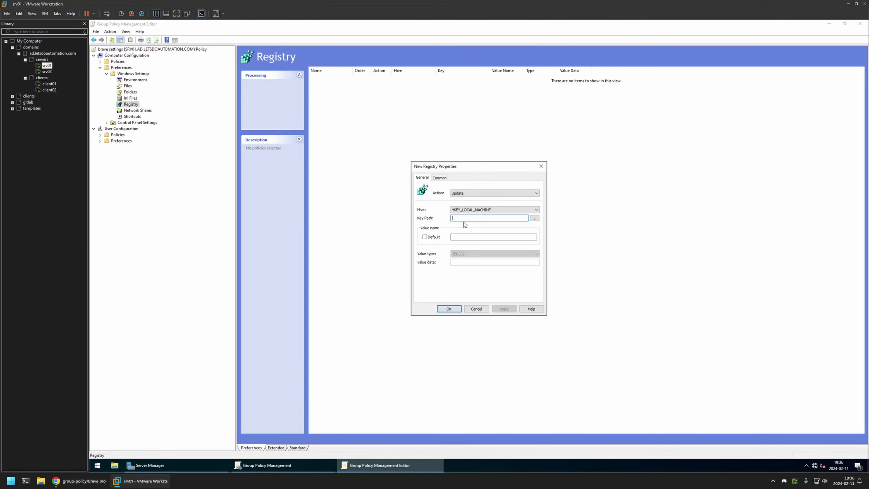
key("ctrl+v")
Step: Copy BraveVPNDisabled from the README and paste it as the value name
left_click(82, 480)
left_click_drag(337, 227, 298, 226)
right_click(298, 226)
left_click(305, 232)
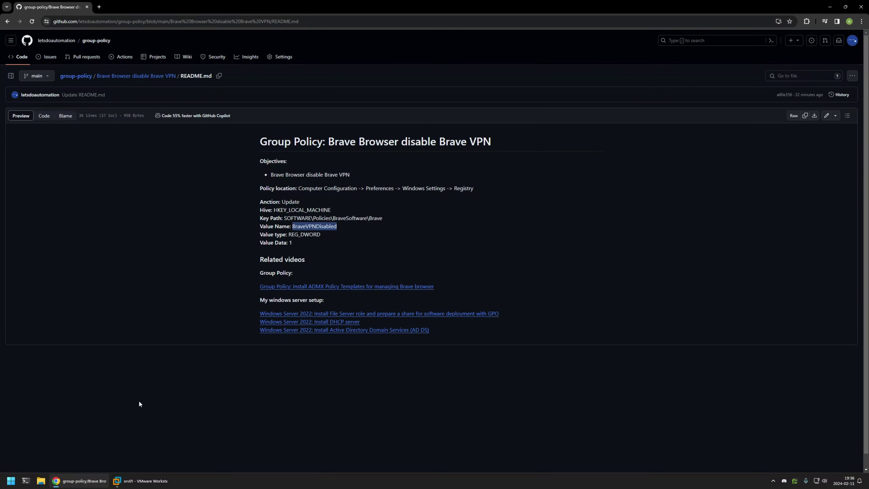
left_click(142, 479)
left_click(460, 236)
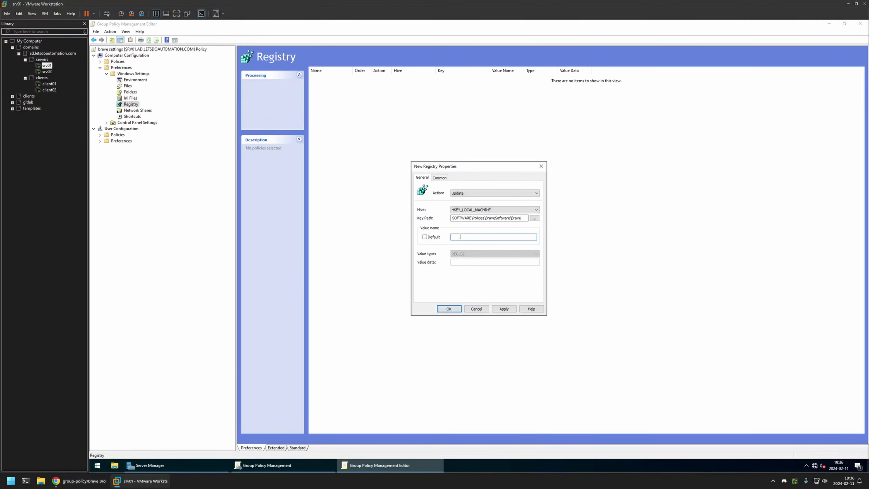
key("ctrl+v")
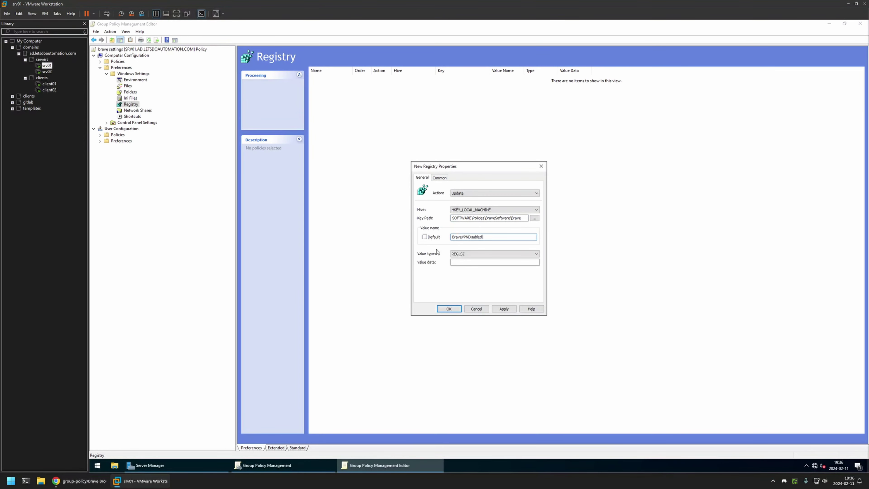
Step: Make the value a REG_DWORD with data 1 and save the registry item
left_click(455, 254)
left_click(469, 264)
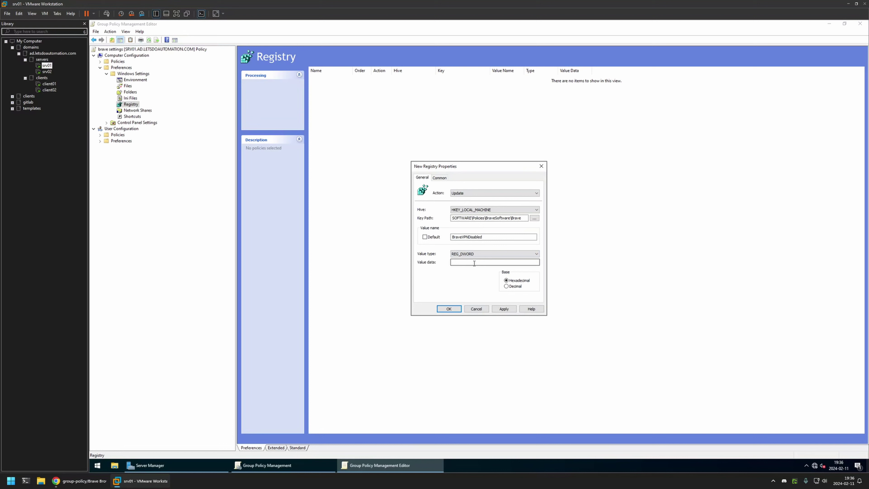
left_click(469, 262)
left_click(503, 308)
left_click(448, 309)
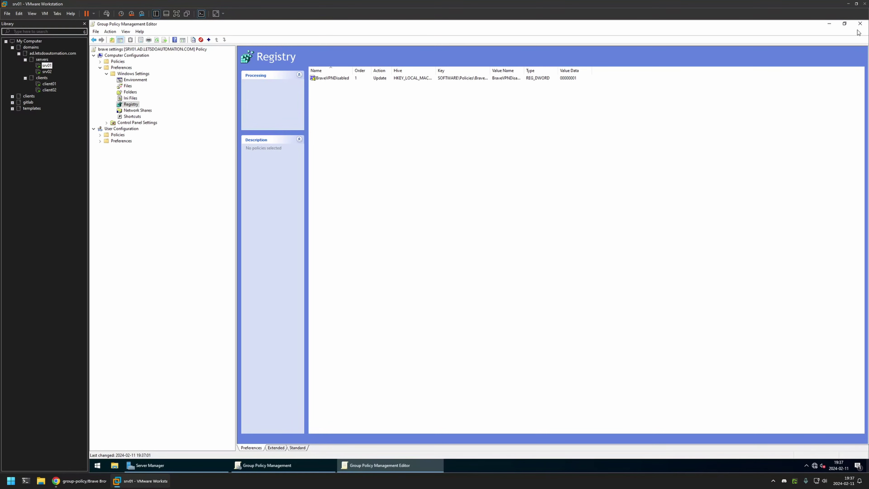
Step: Close the editor and set the brave settings GPO status to 'User configuration settings disabled'
left_click(860, 23)
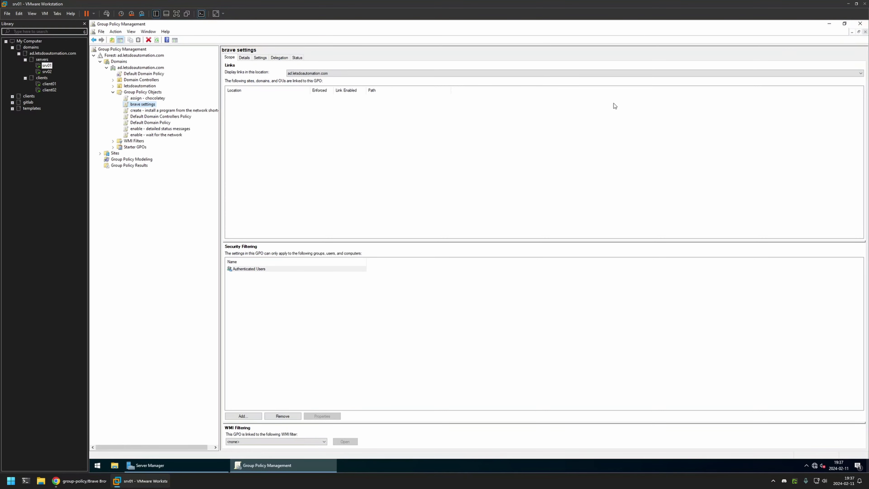
left_click(244, 57)
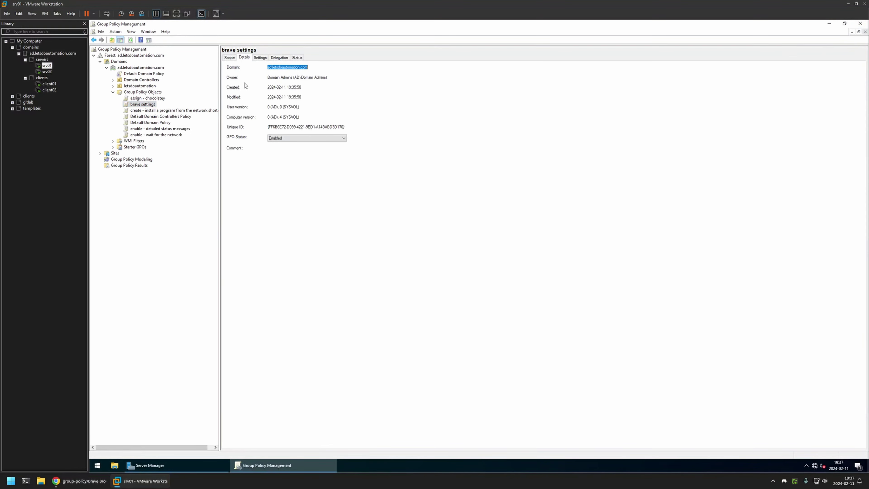
left_click(276, 138)
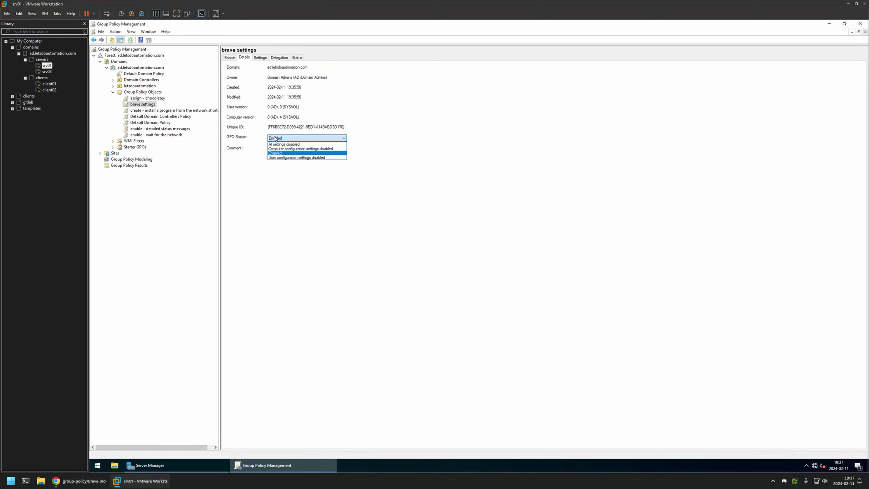
left_click(281, 157)
left_click(497, 257)
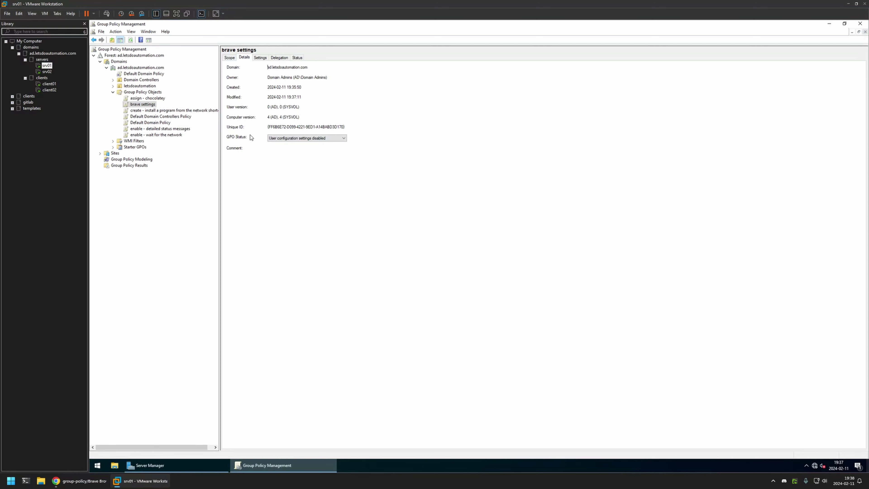
left_click(114, 86)
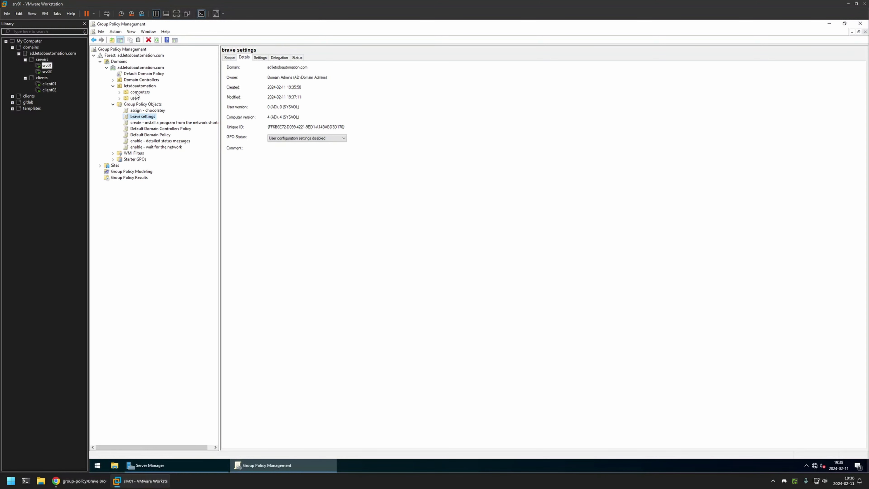
Step: Drag the brave settings GPO onto the computers OU and confirm the new link
left_click(120, 92)
left_click(140, 92)
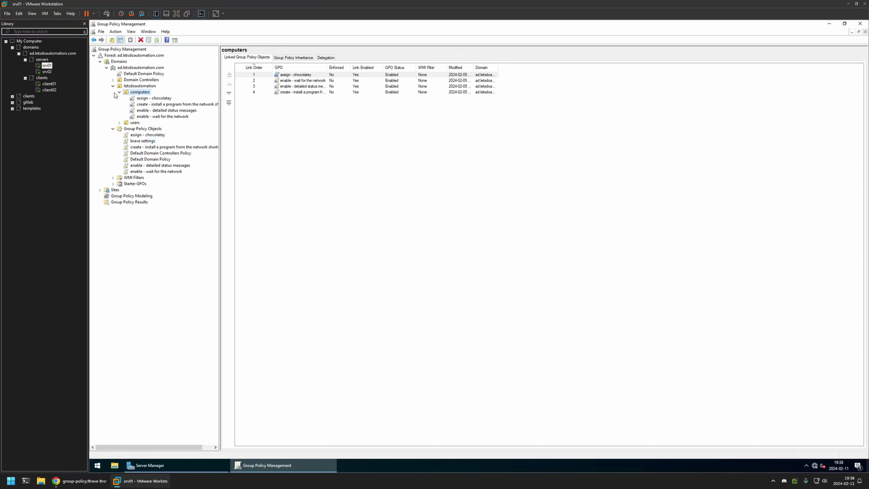
left_click(142, 141)
left_click_drag(142, 143, 136, 94)
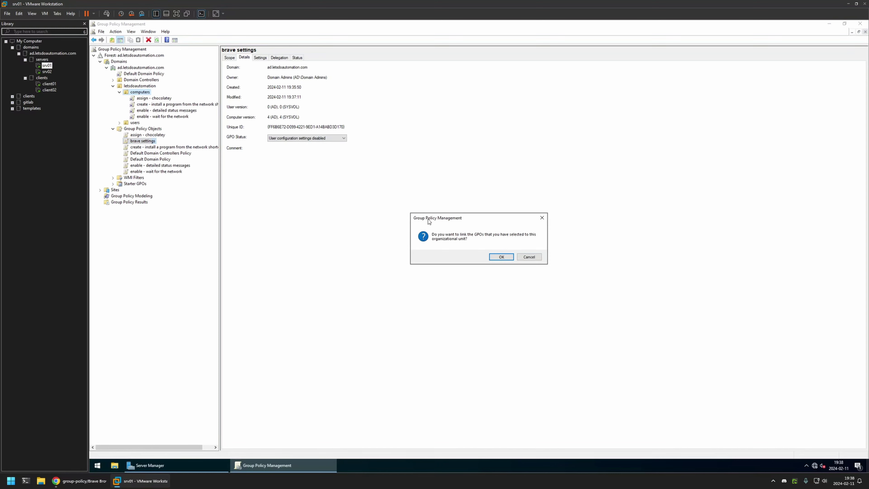
left_click(488, 259)
left_click(144, 93)
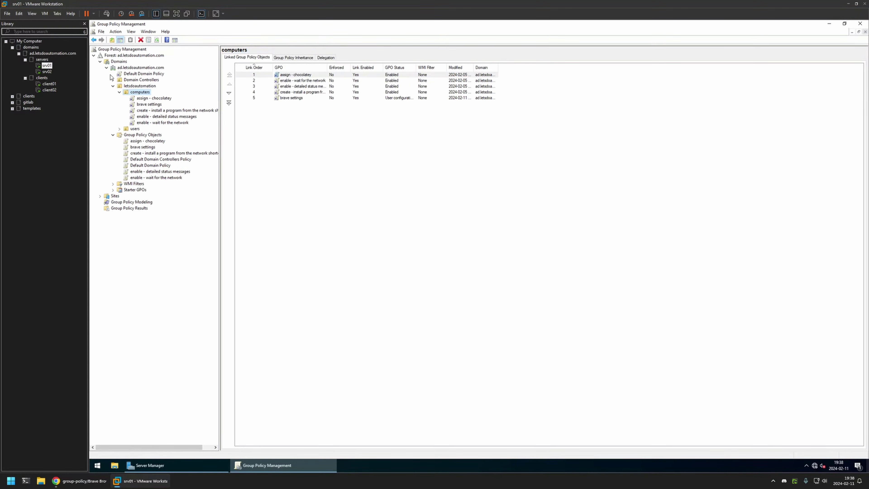
left_click(48, 84)
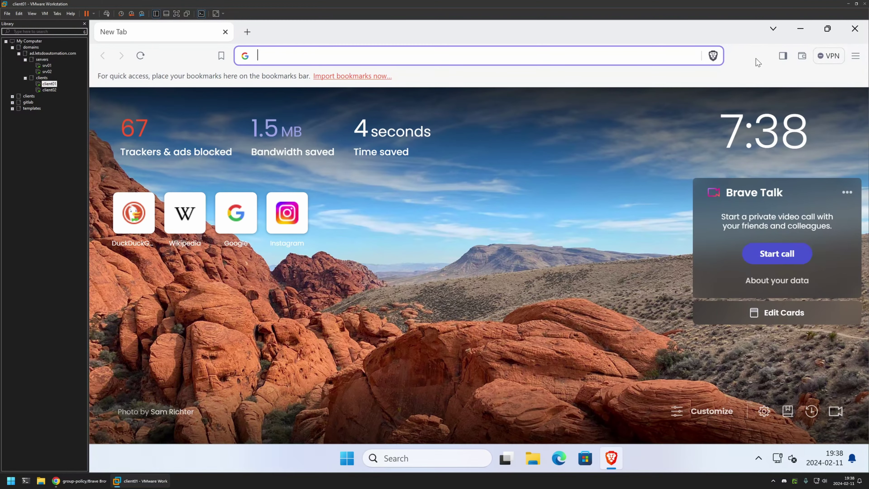
Step: Open the Start menu on client01 to search for an app
left_click(342, 453)
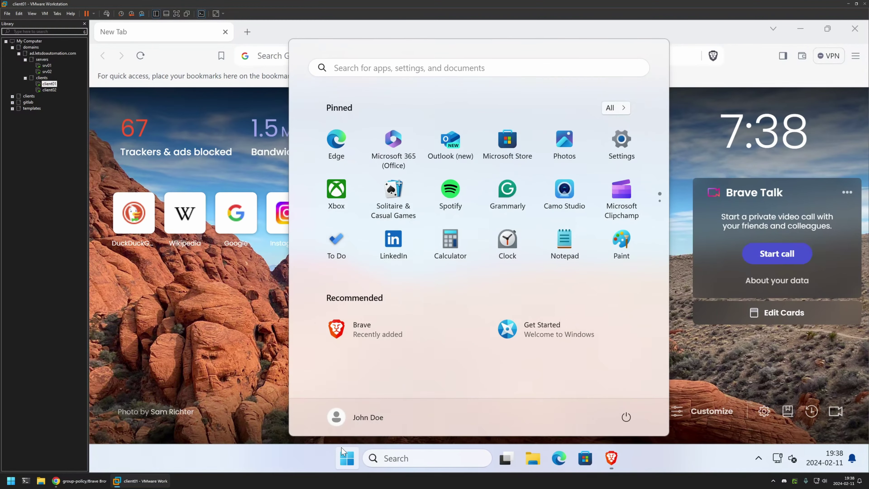
Step: Run gpupdate in Command Prompt, then return to Brave to check the VPN button is gone
type("cmd")
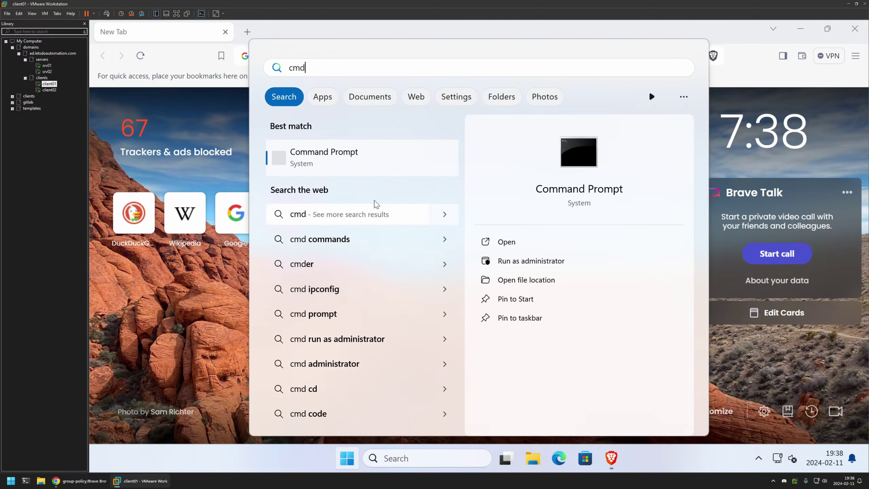
left_click(376, 165)
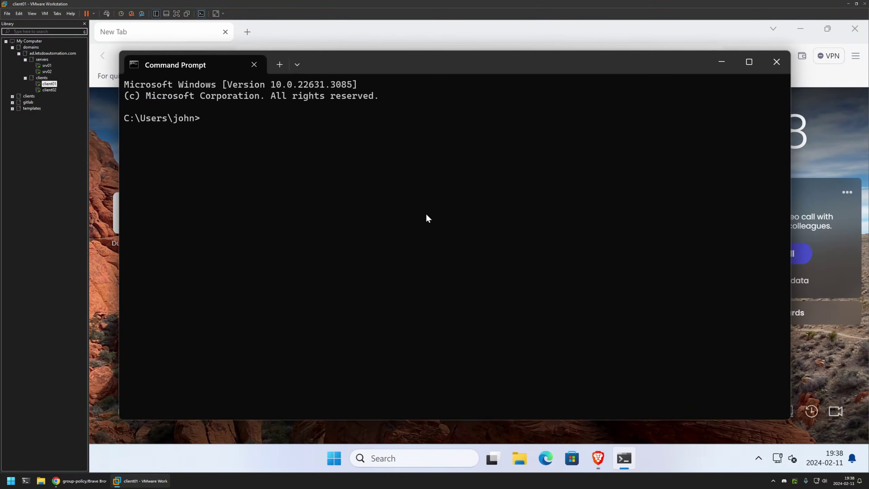
type("gpupdate")
key("Return")
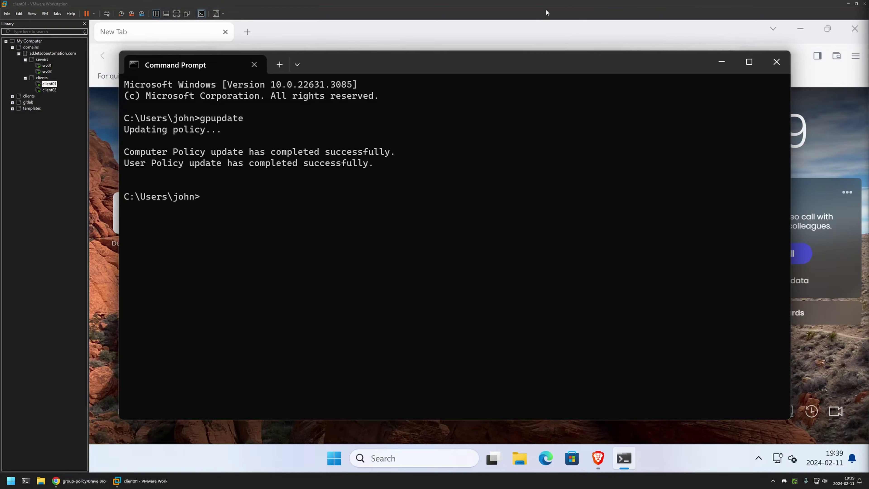
left_click(522, 29)
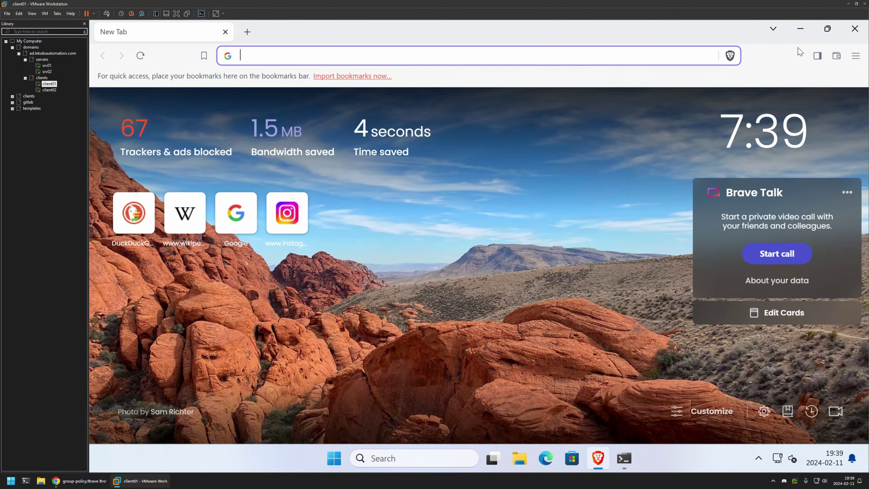